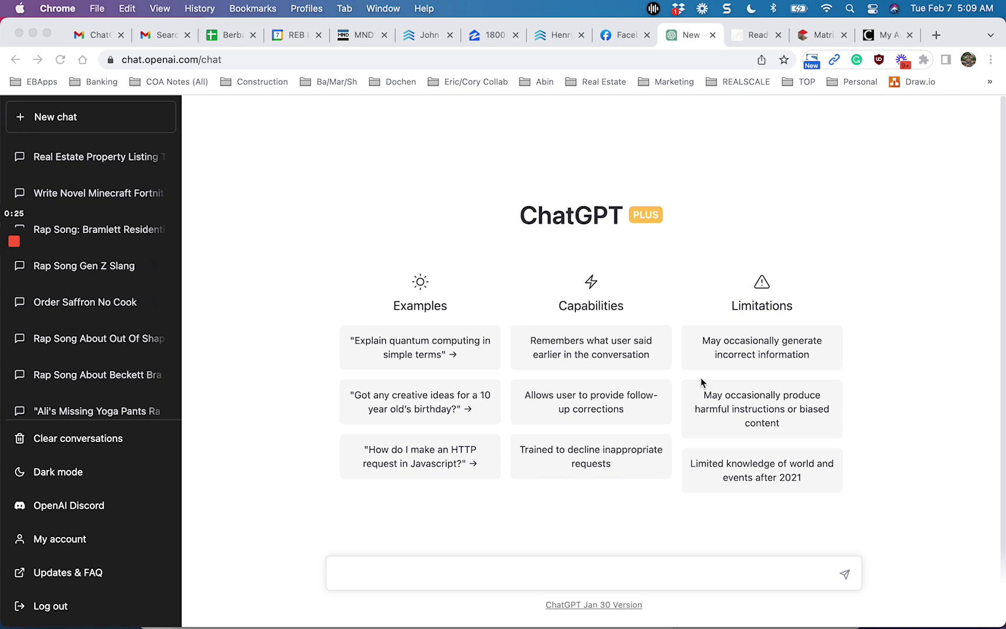
# Ask ChatGPT to translate the take-out-tonight dinner message into Gen Z slang.
pyautogui.click(538, 574)
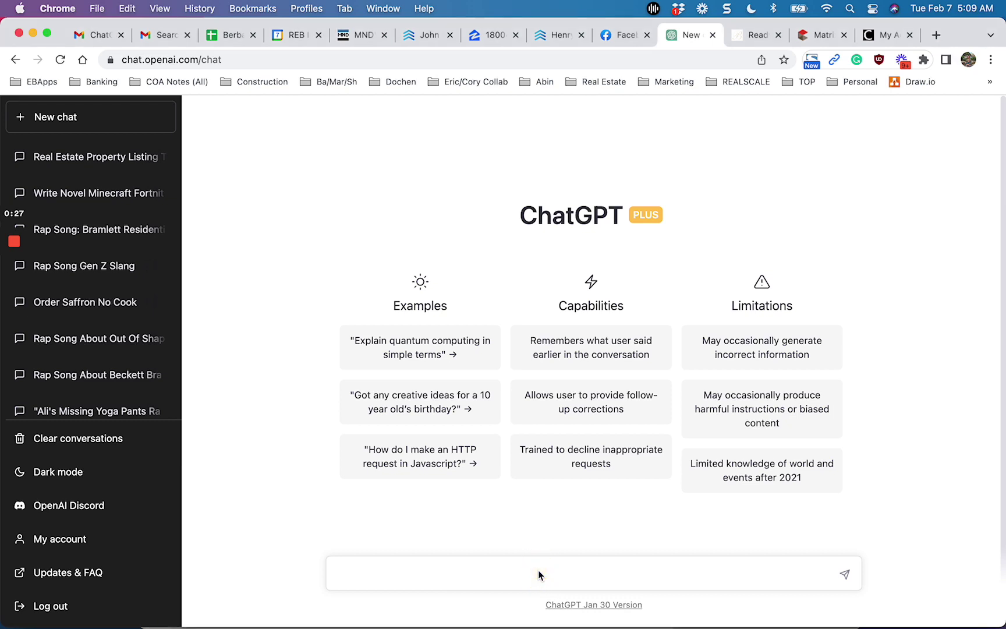
pyautogui.write('Can you')
pyautogui.press('BackSpace')
pyautogui.press('BackSpace')
pyautogui.press('BackSpace')
pyautogui.write('you translate this to ')
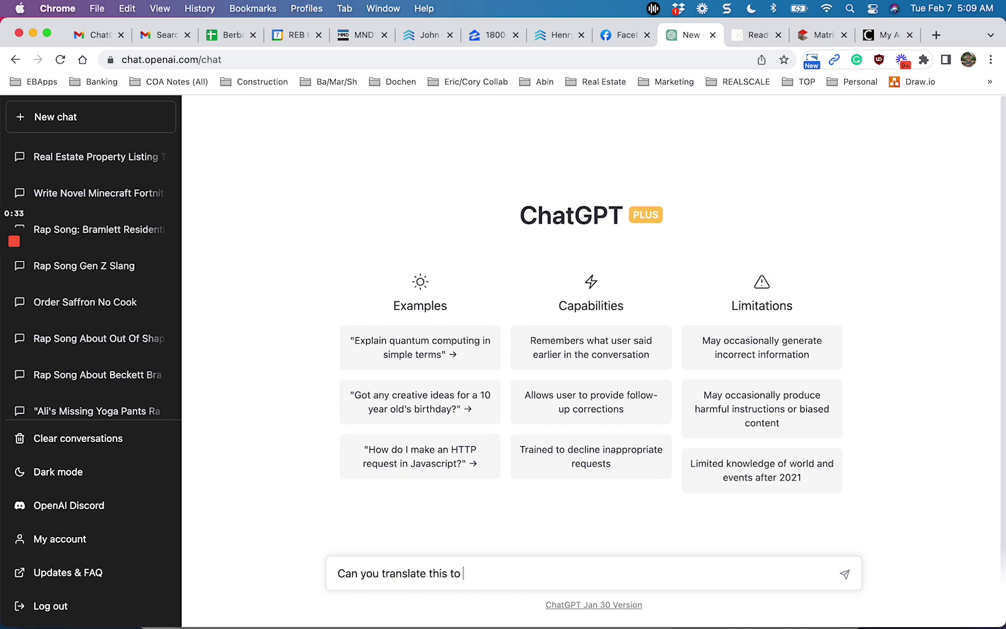
pyautogui.write("Gen Z slang: Ali, let's get ")
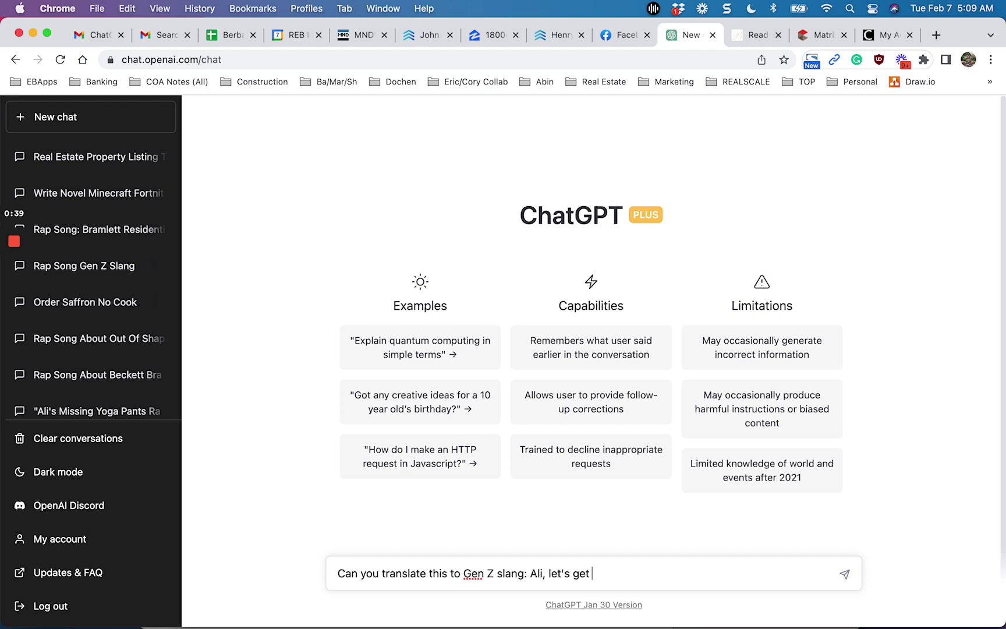
pyautogui.write('take out tonight. ')
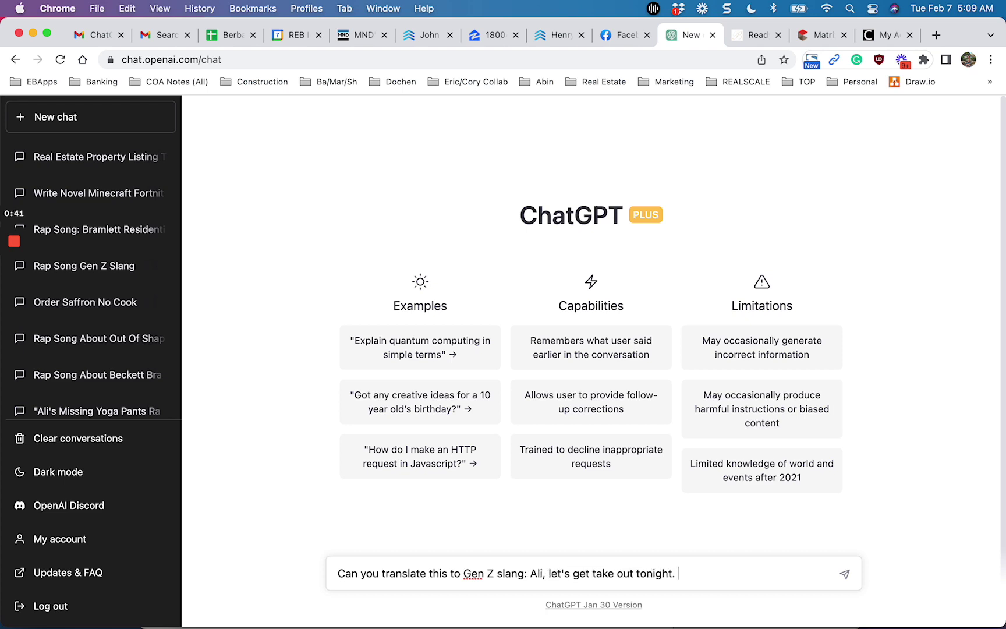
pyautogui.write("I don't feel like cooking")
pyautogui.press('Return')
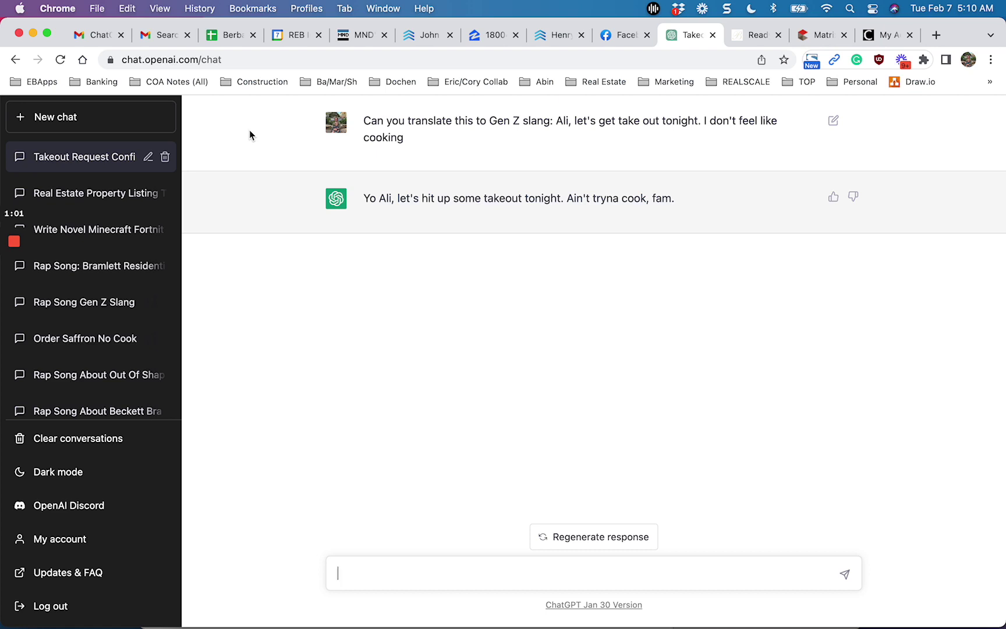
# Open the Property Description Questionnaire linked in Step 3 of the Ready to Add a Listing page.
pyautogui.click(742, 38)
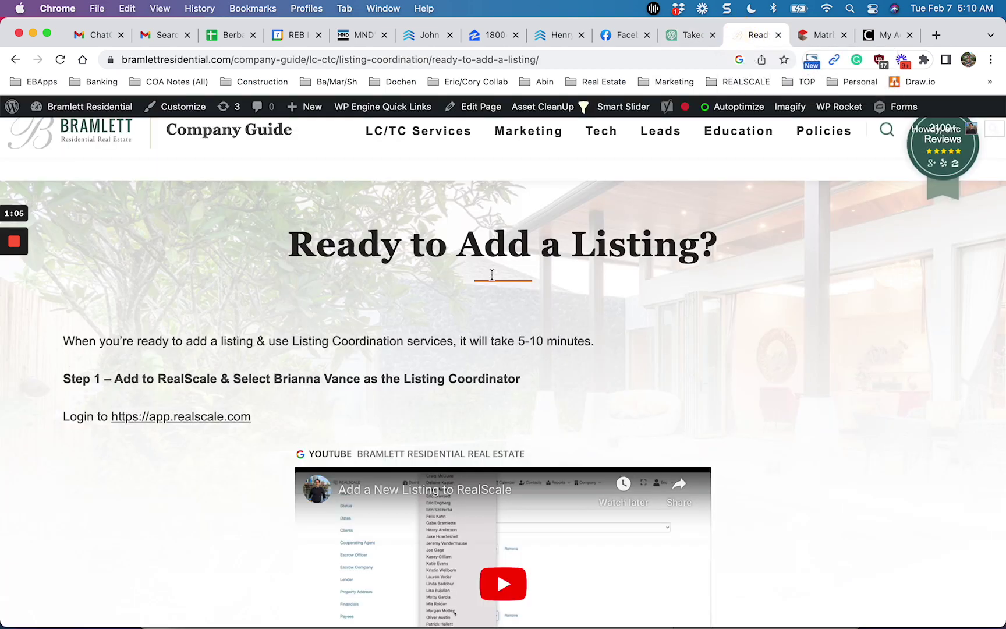
pyautogui.scroll(-6, 480, 294)
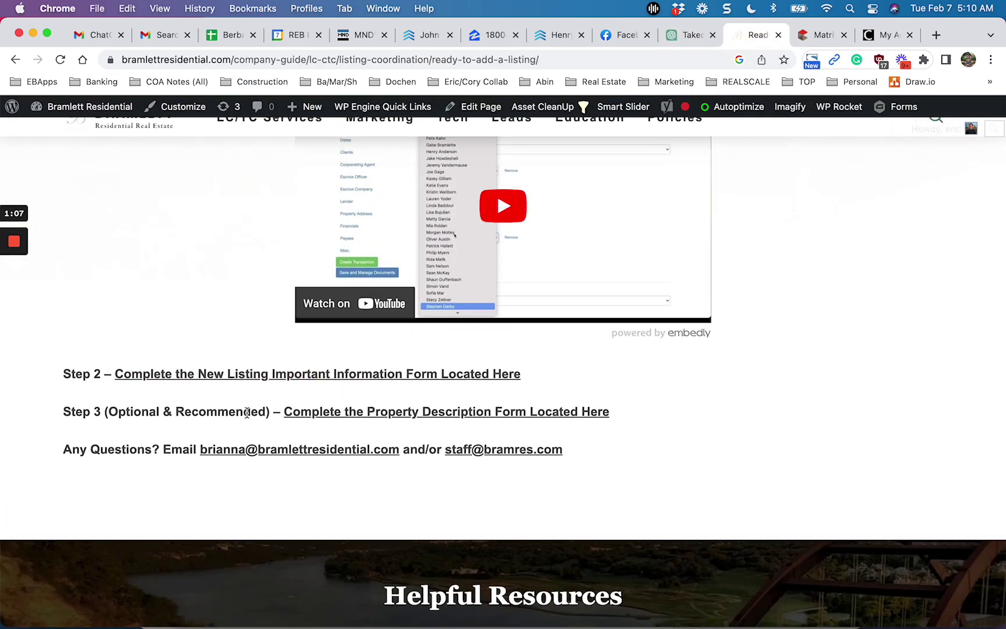
pyautogui.click(392, 418)
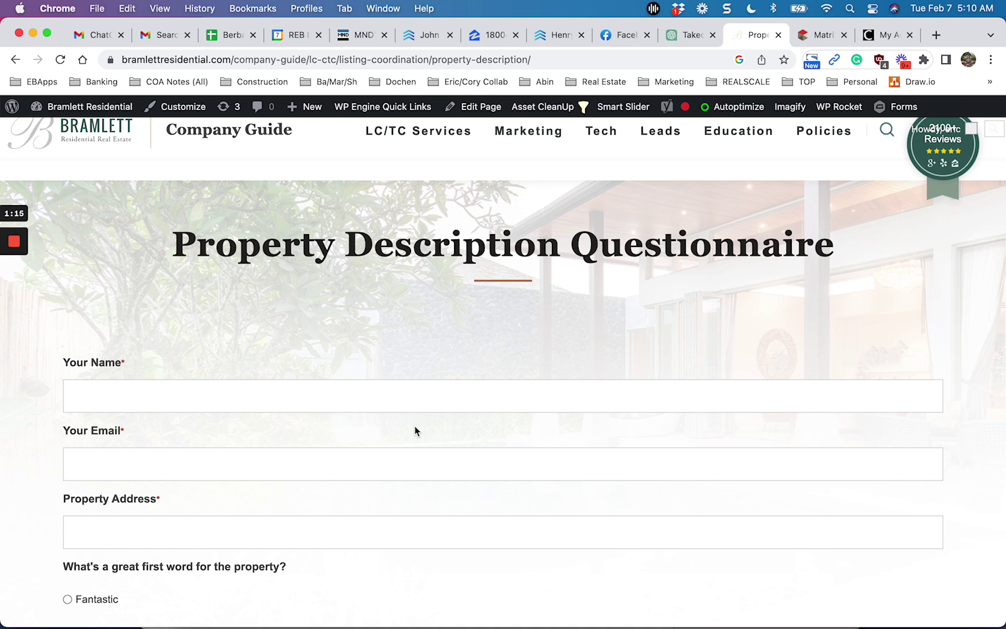
pyautogui.click(96, 35)
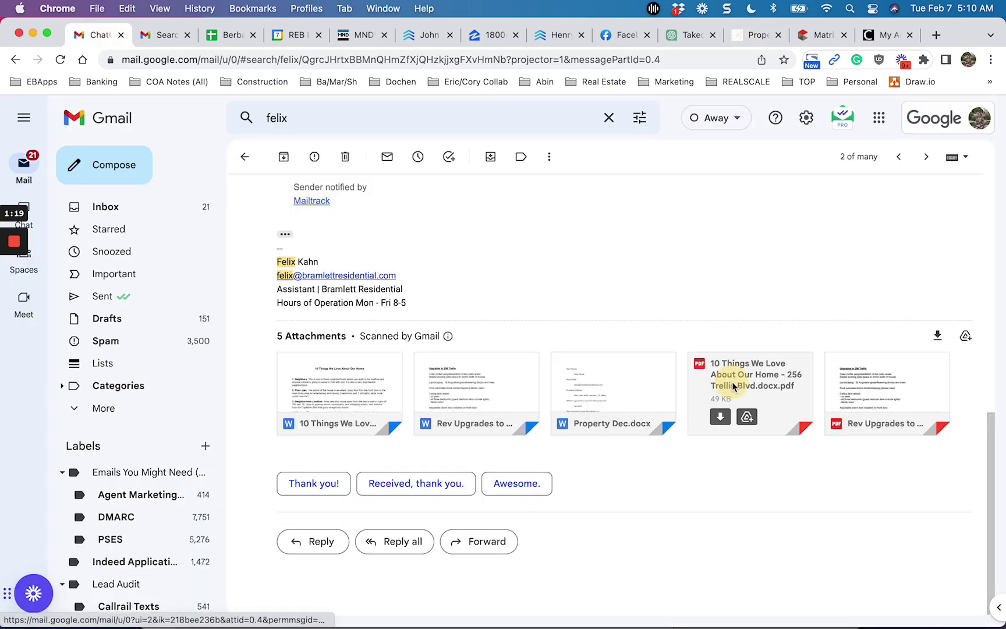
# Preview the seller's attachments, from 10 Things We Love through to the Property Dec.docx answers.
pyautogui.click(731, 385)
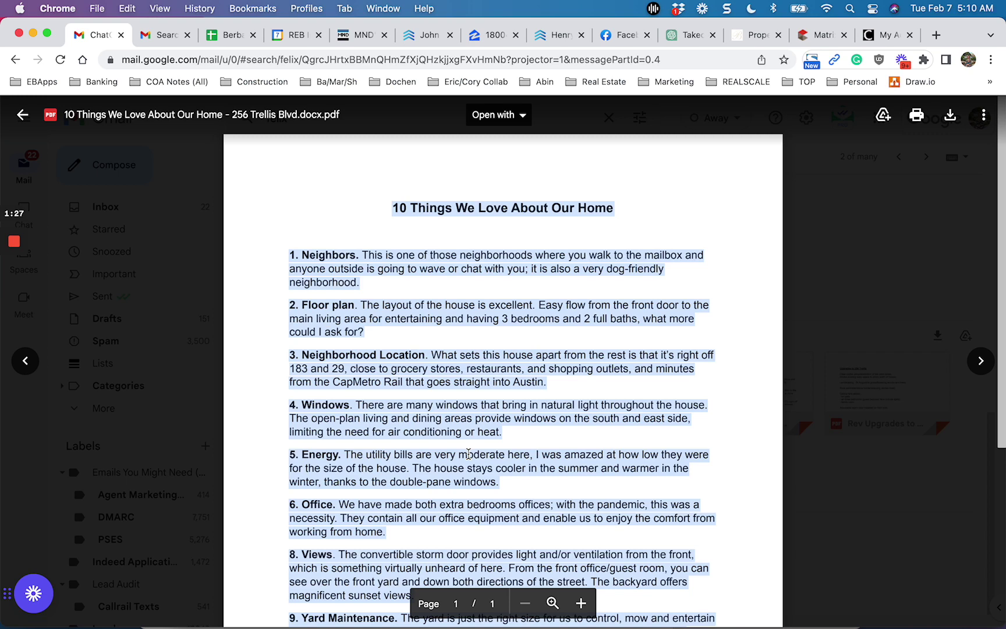
pyautogui.click(982, 361)
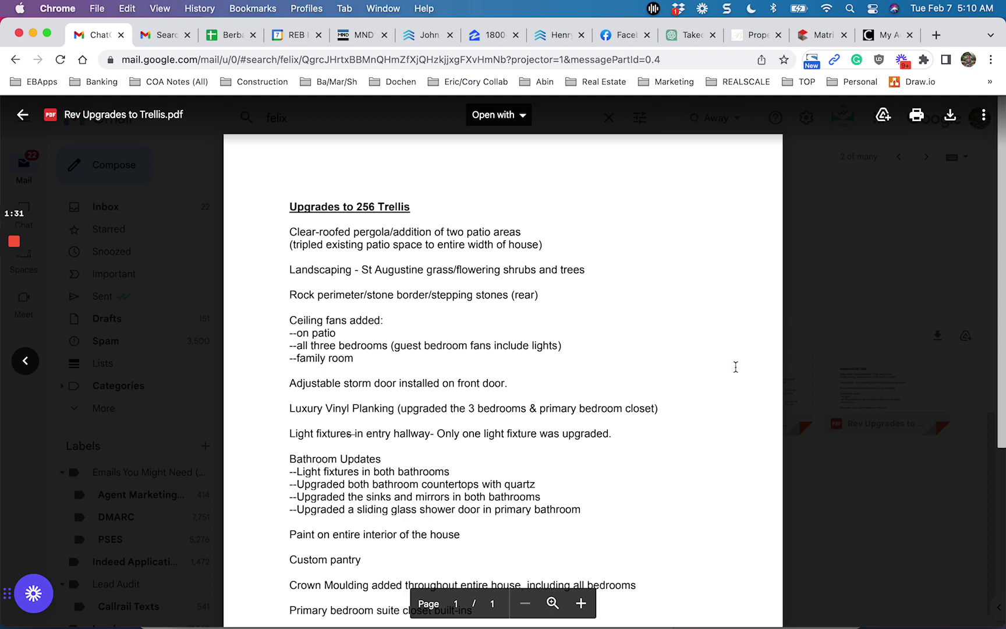
pyautogui.click(26, 361)
pyautogui.click(28, 363)
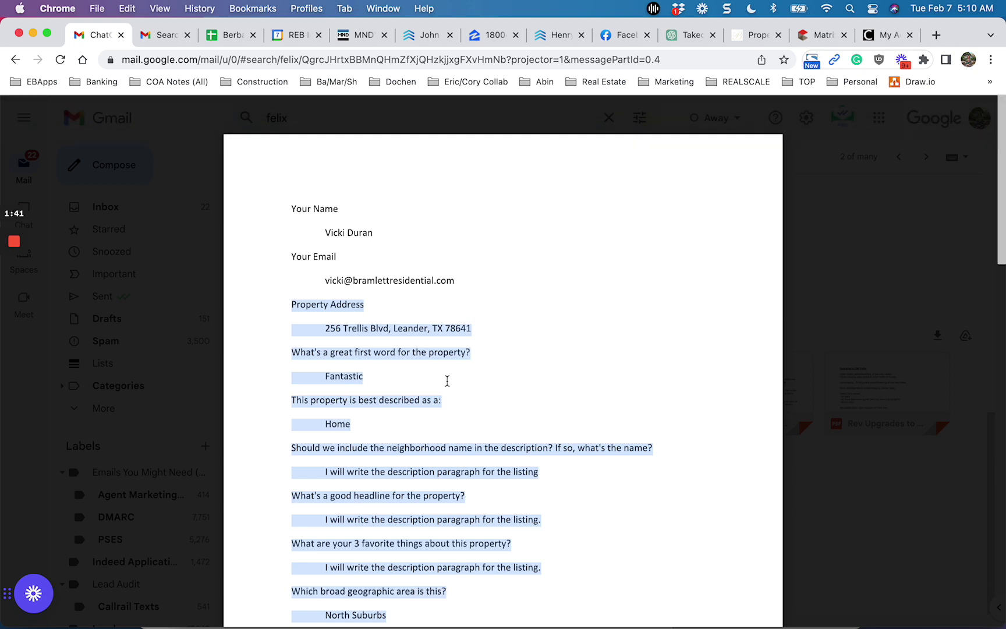
pyautogui.click(691, 38)
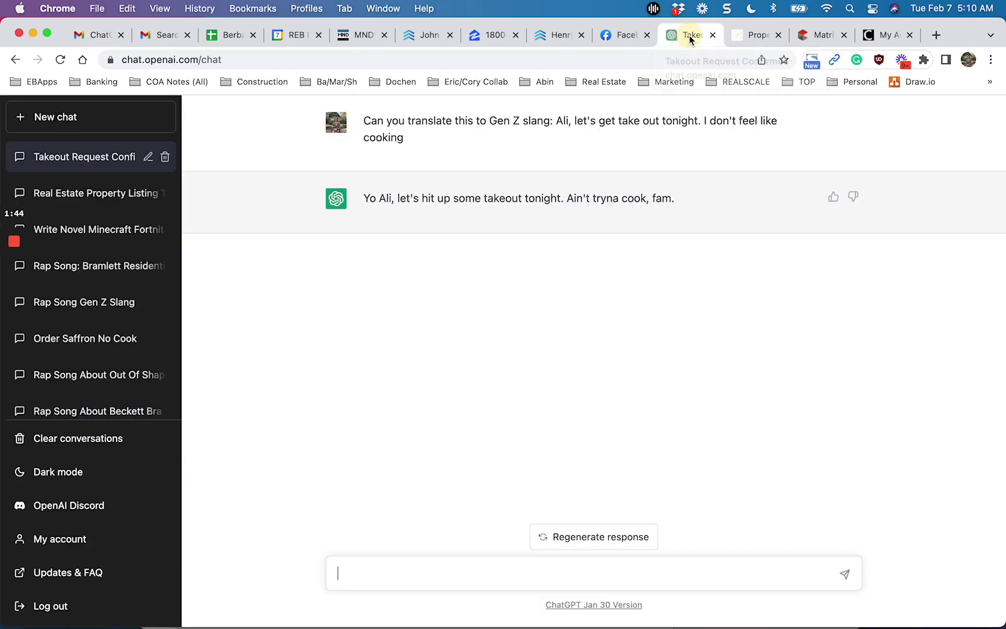
# Copy the Real Estate Property Listing opening prompt into a new chat, clearing the mistaken upgrades paste.
pyautogui.click(96, 194)
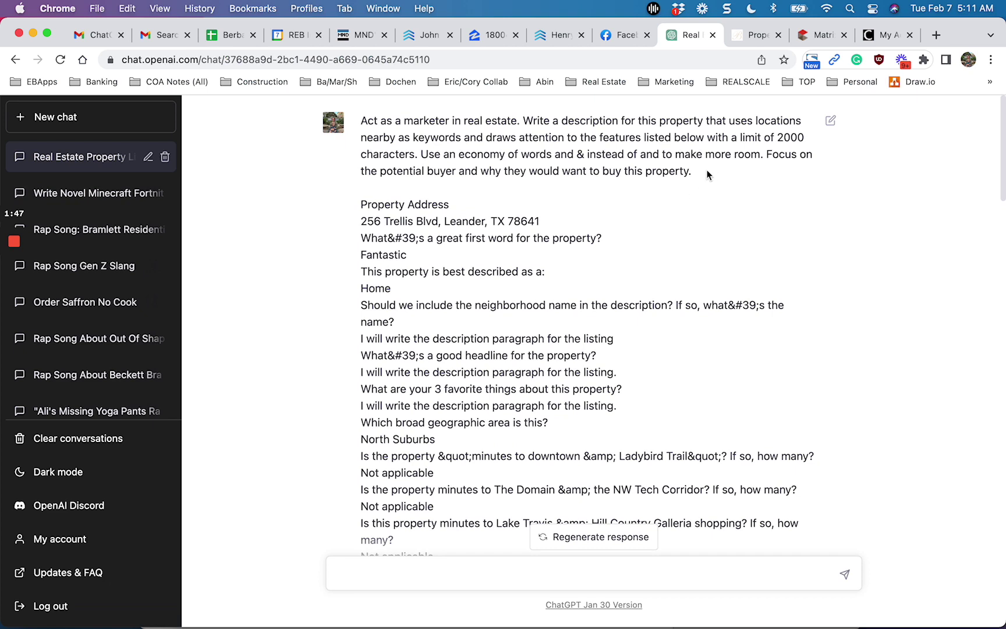
pyautogui.moveTo(708, 174); pyautogui.dragTo(353, 121)
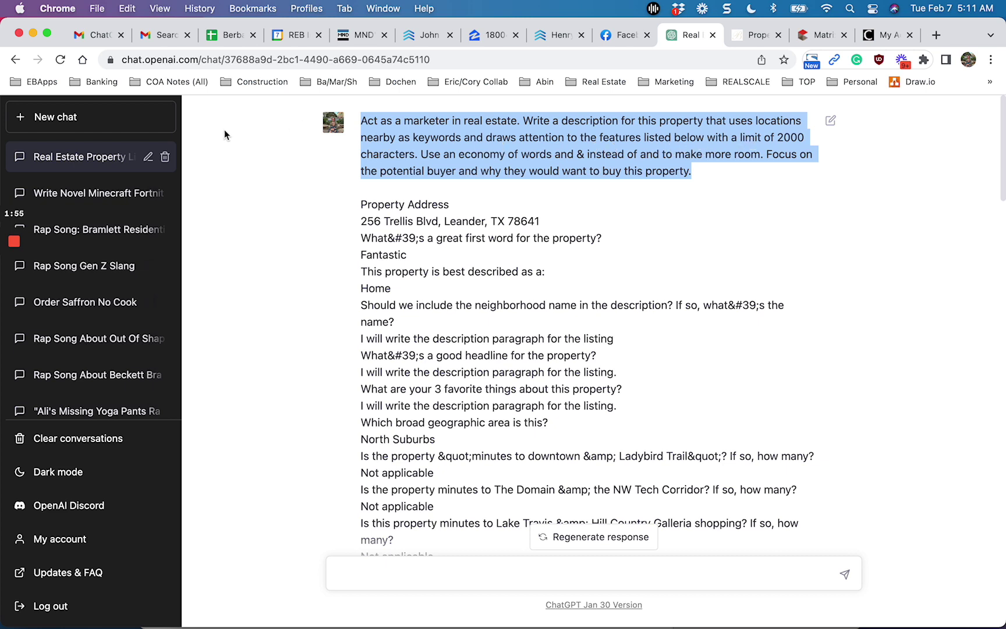
pyautogui.click(124, 128)
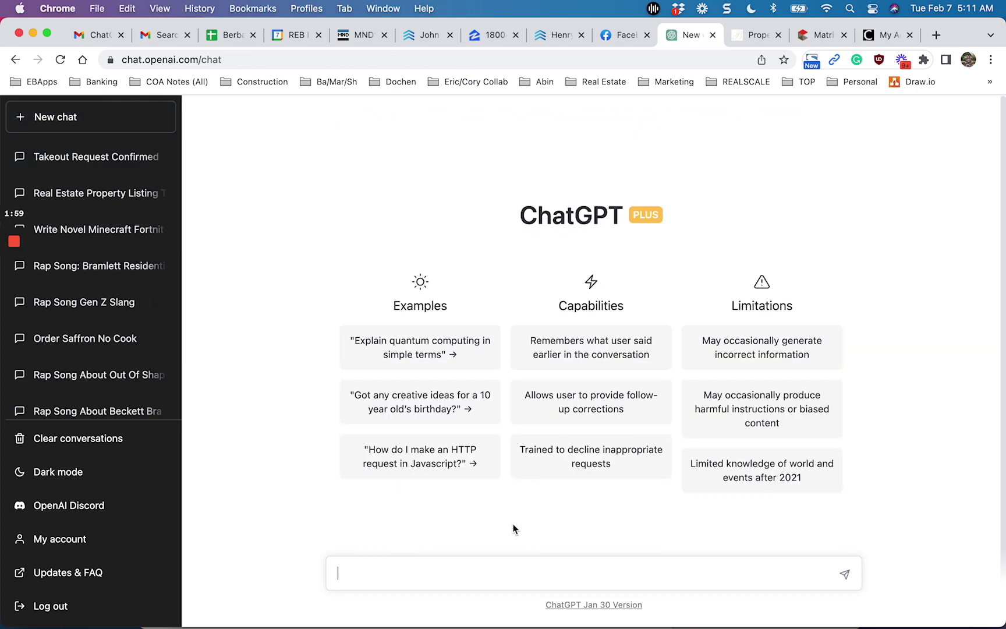
pyautogui.click(476, 572)
pyautogui.press('super+v')
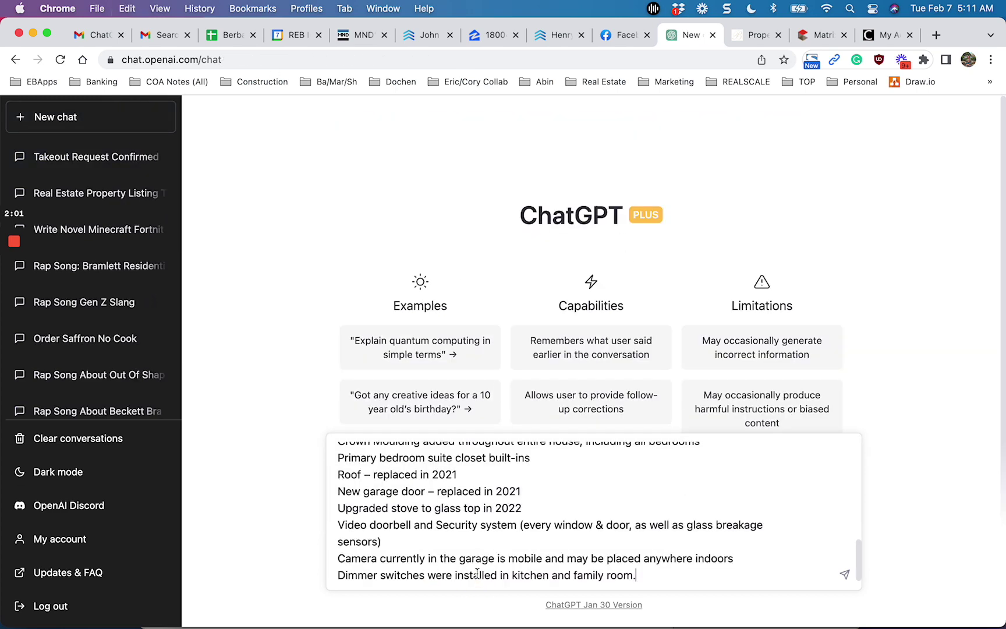
pyautogui.press('super+a')
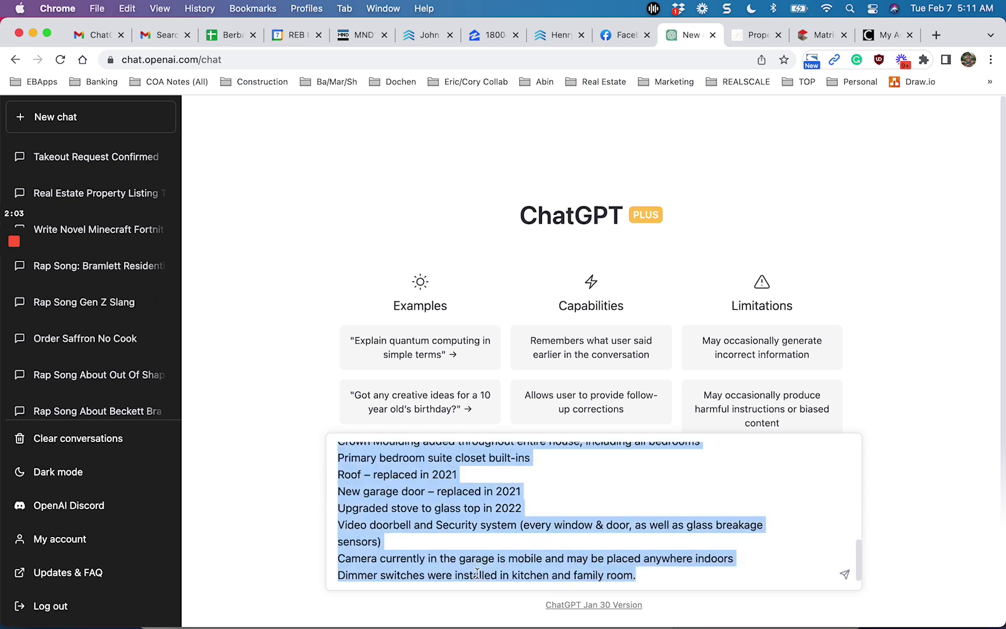
pyautogui.press('BackSpace')
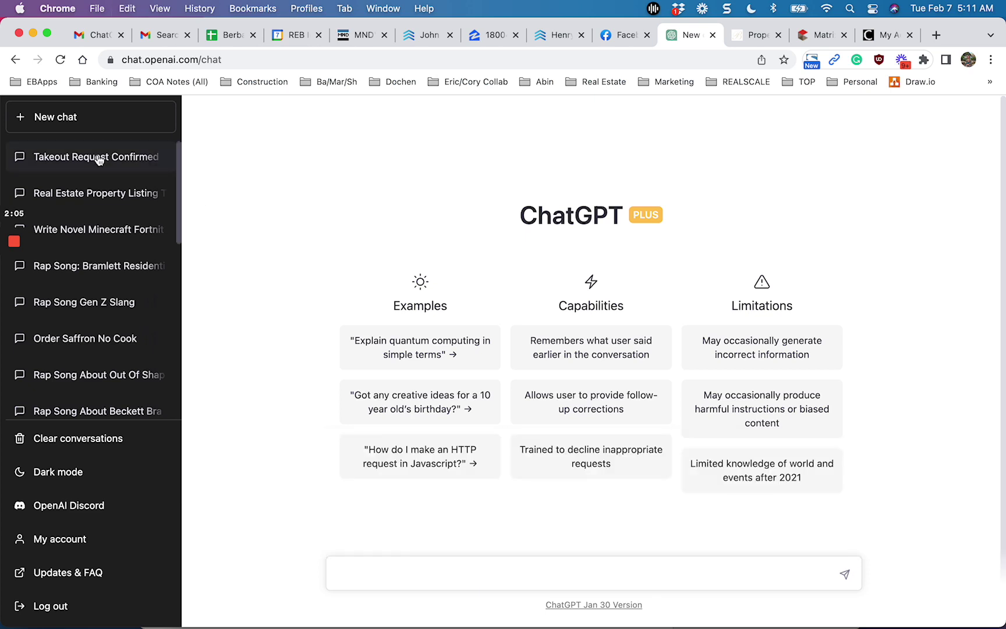
# Paste the real-estate marketer prompt into another new chat, leaving a blank line below it.
pyautogui.click(97, 194)
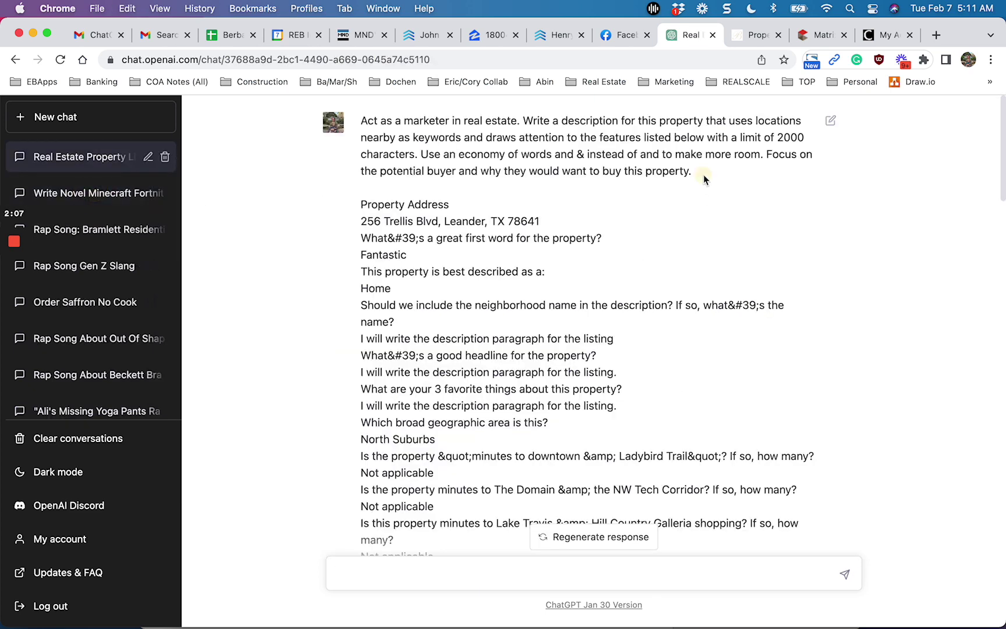
pyautogui.moveTo(704, 174); pyautogui.dragTo(361, 129)
pyautogui.press('super+c')
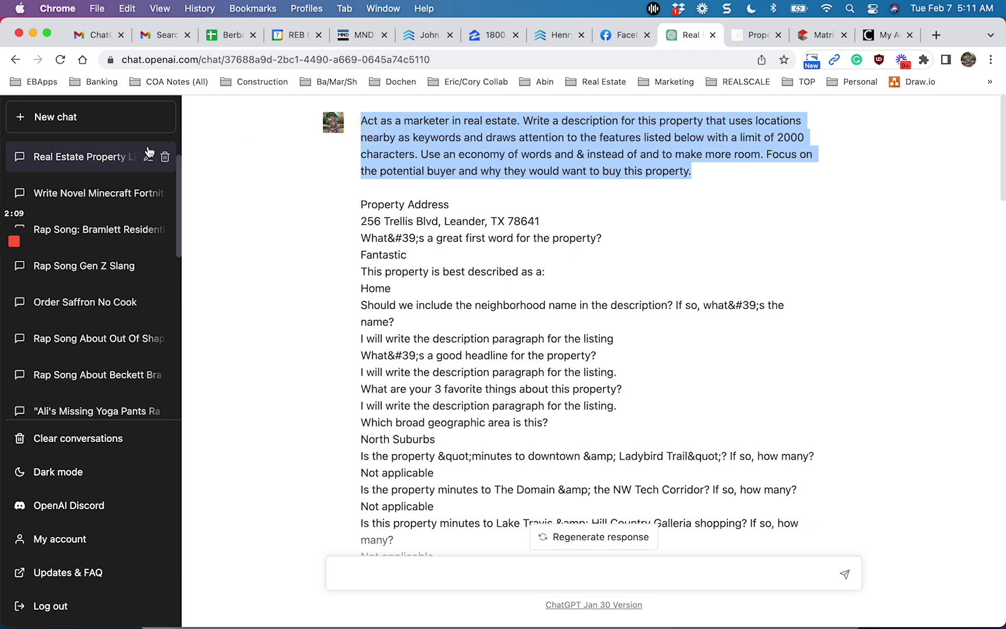
pyautogui.click(77, 120)
pyautogui.press('super+v')
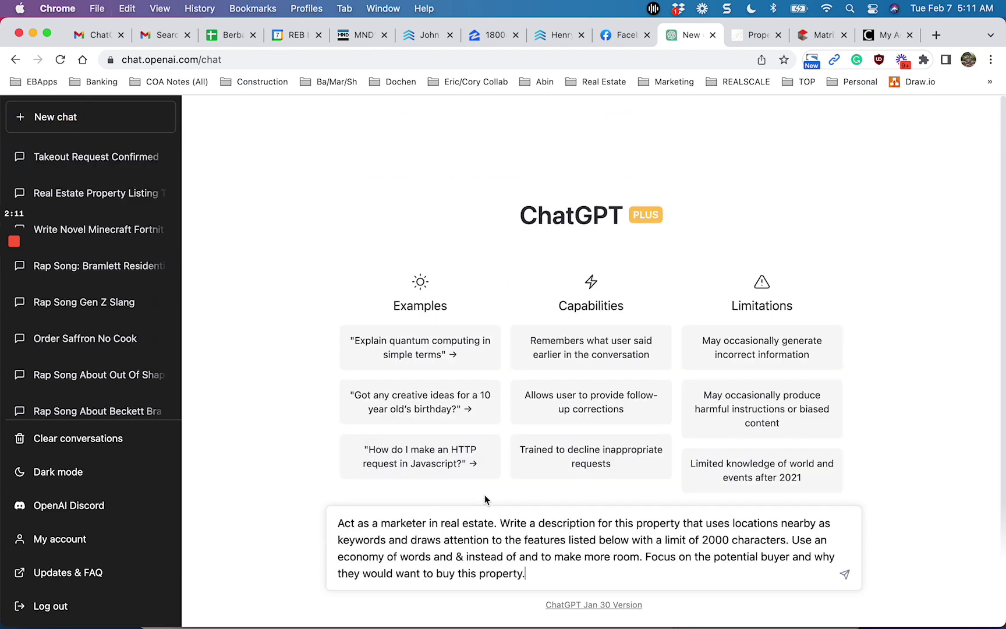
pyautogui.hotkey('shift', 'Return')
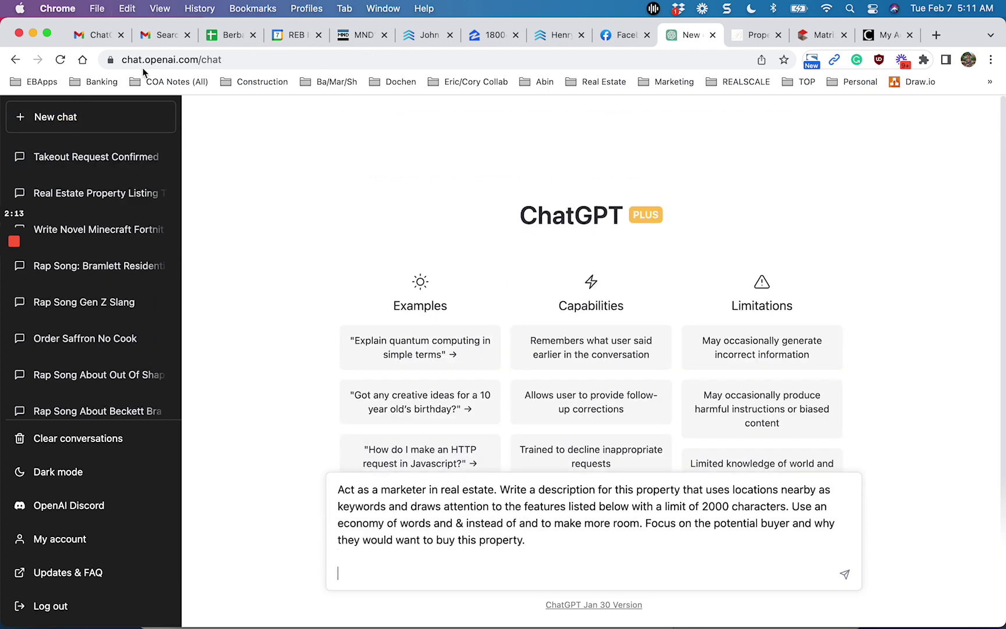
pyautogui.click(108, 36)
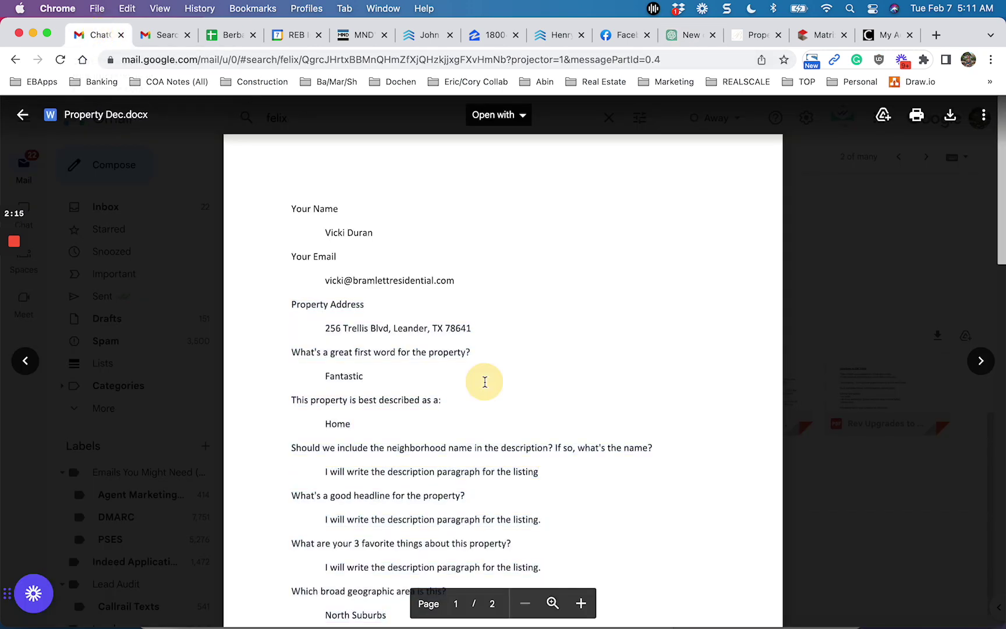
# Paste the Property Dec.docx questionnaire answers beneath the marketer prompt in ChatGPT.
pyautogui.moveTo(289, 306); pyautogui.dragTo(584, 389)
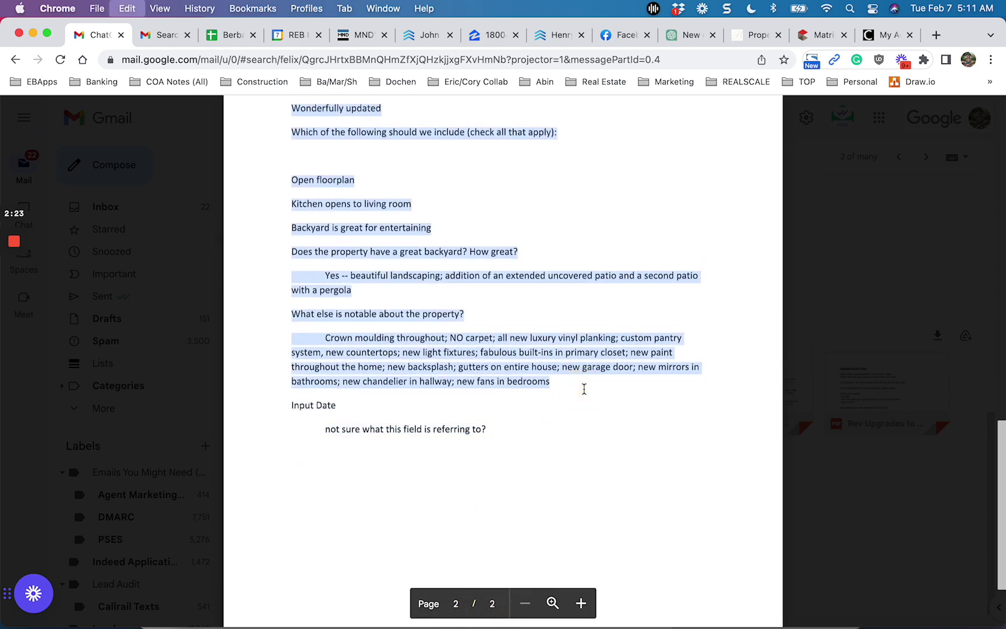
pyautogui.click(673, 35)
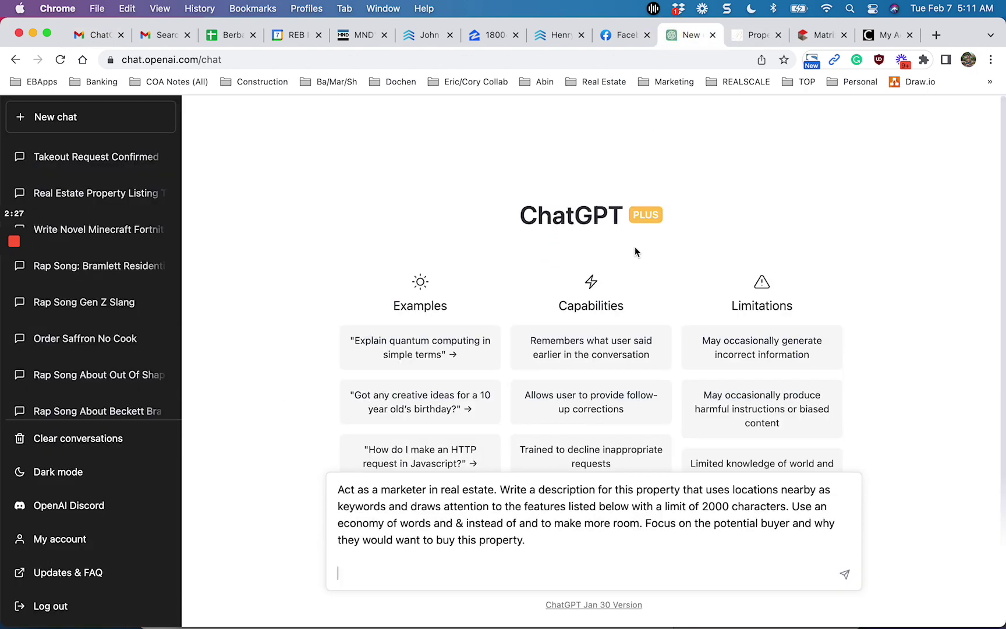
pyautogui.press('super+v')
pyautogui.hotkey('shift', 'Return')
pyautogui.hotkey('shift', 'Return')
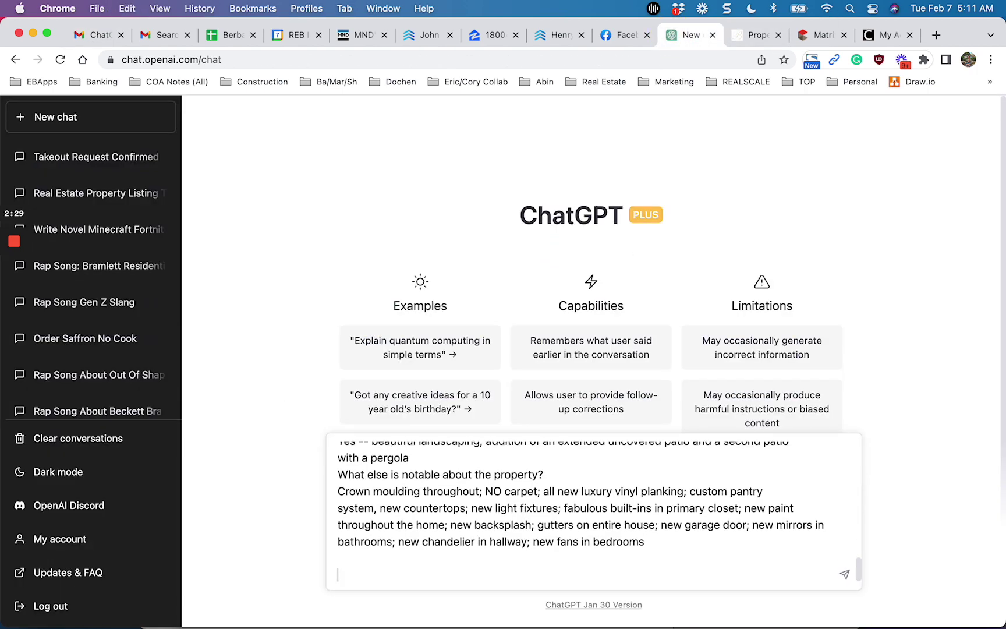
# Paste the '10 Things We Love About Our Home' text into the ChatGPT prompt.
pyautogui.click(107, 39)
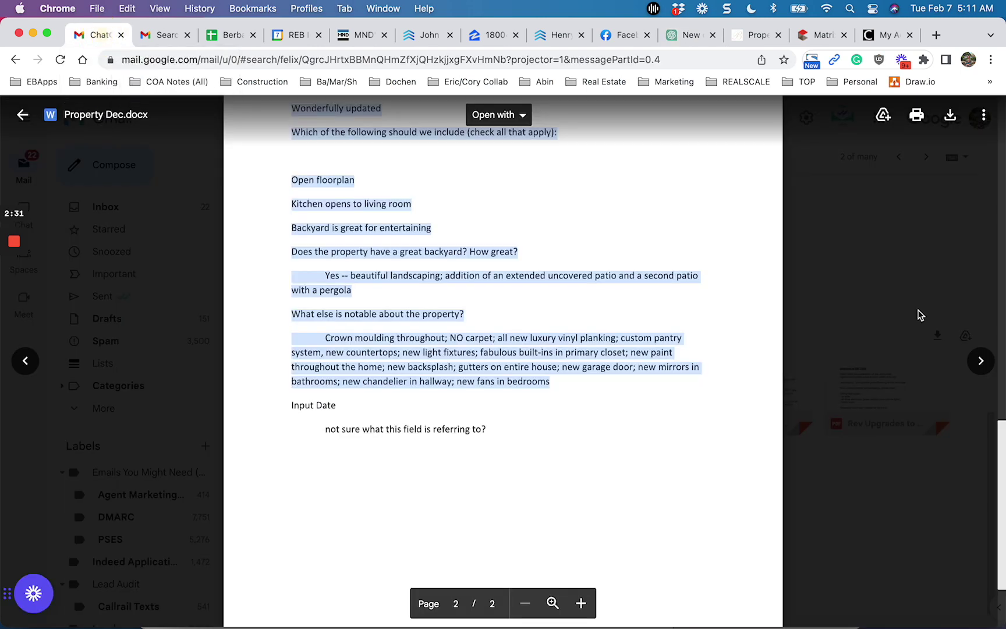
pyautogui.click(981, 360)
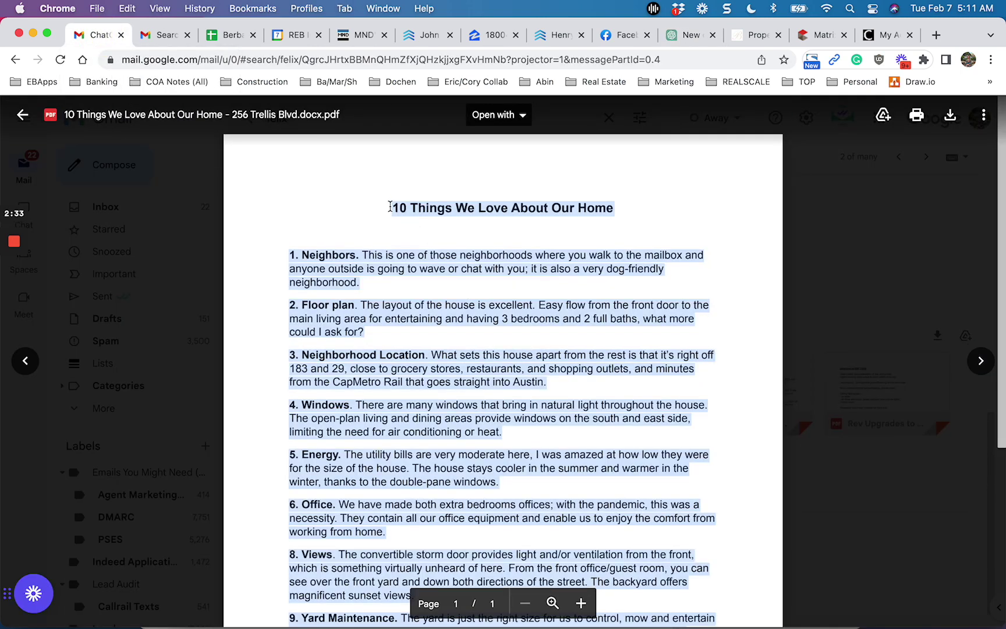
pyautogui.moveTo(390, 207); pyautogui.dragTo(545, 490)
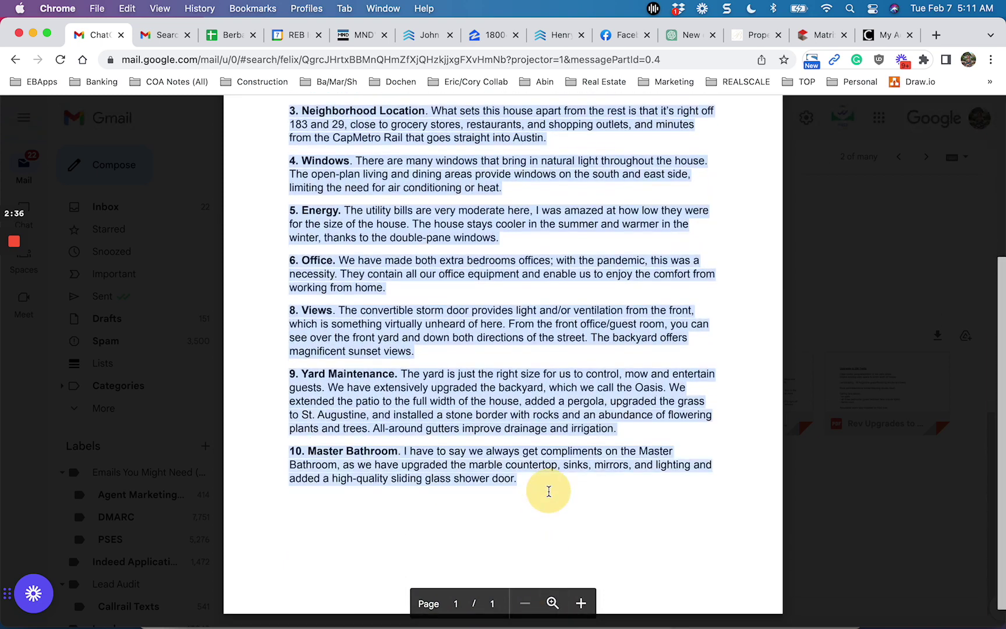
pyautogui.click(680, 37)
pyautogui.press('super+v')
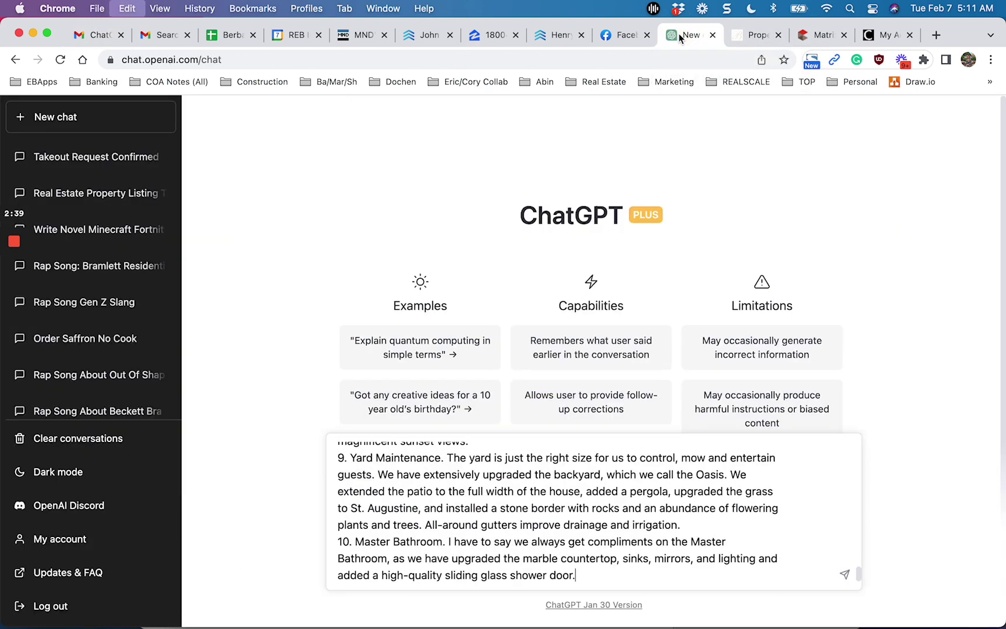
pyautogui.hotkey('shift', 'Return')
pyautogui.hotkey('shift', 'Return')
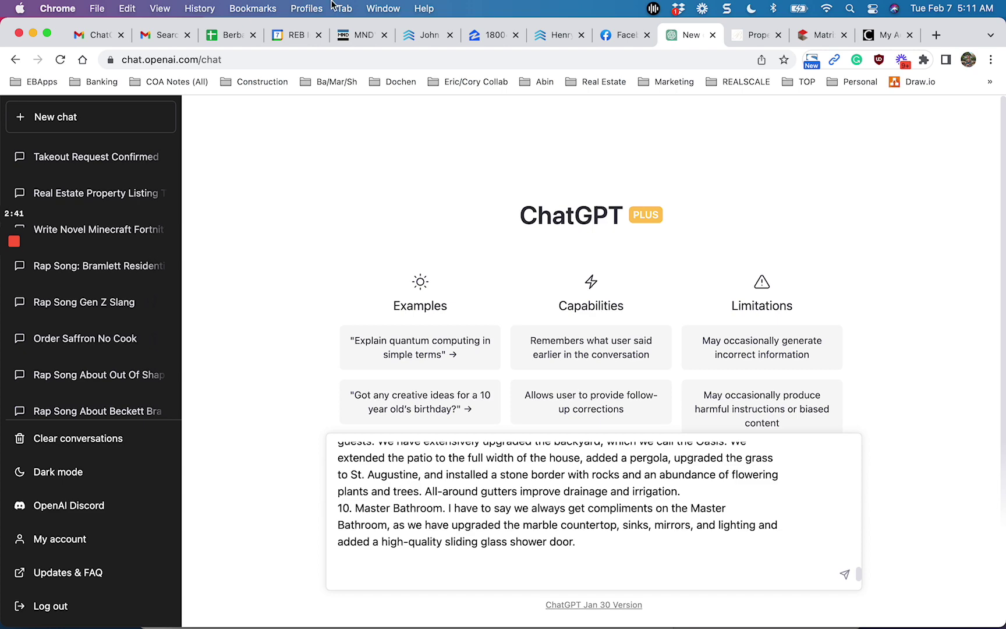
# Paste the full 'Upgrades to 256 Trellis' list into the ChatGPT prompt.
pyautogui.click(96, 35)
pyautogui.click(977, 361)
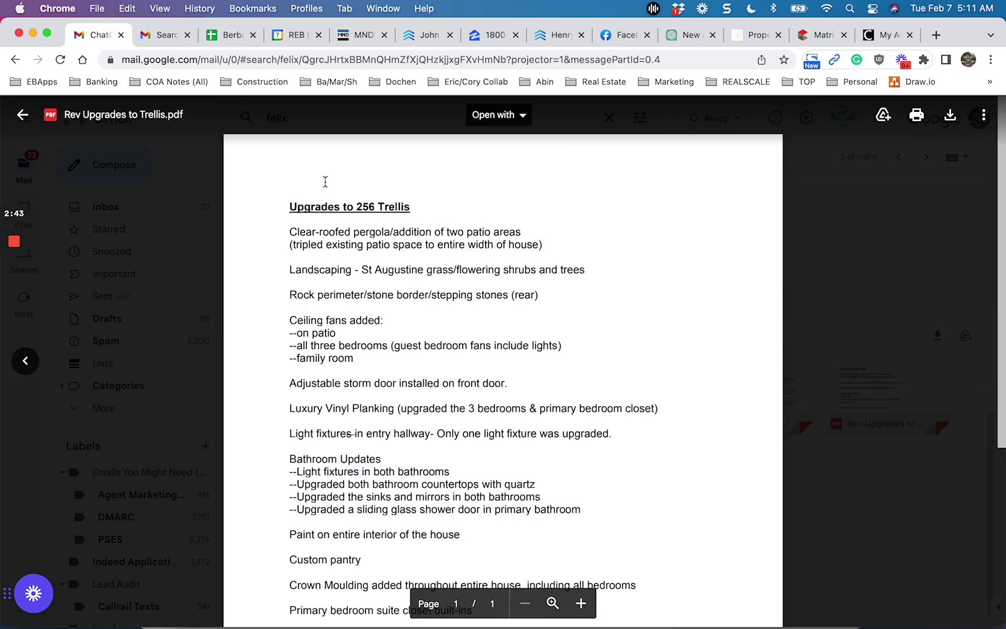
pyautogui.moveTo(288, 198); pyautogui.dragTo(428, 409)
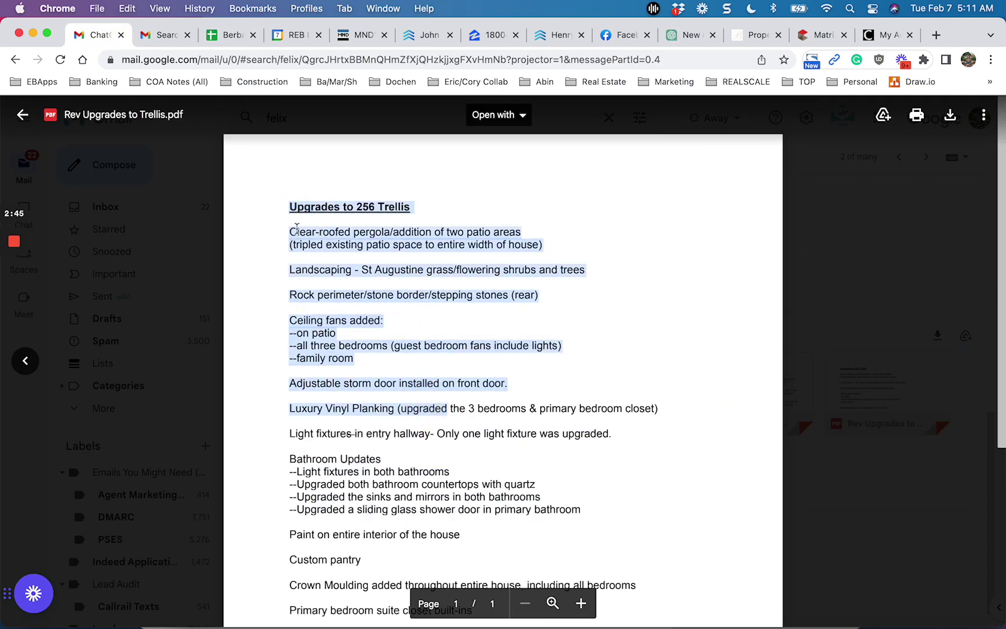
pyautogui.moveTo(288, 204); pyautogui.dragTo(584, 550)
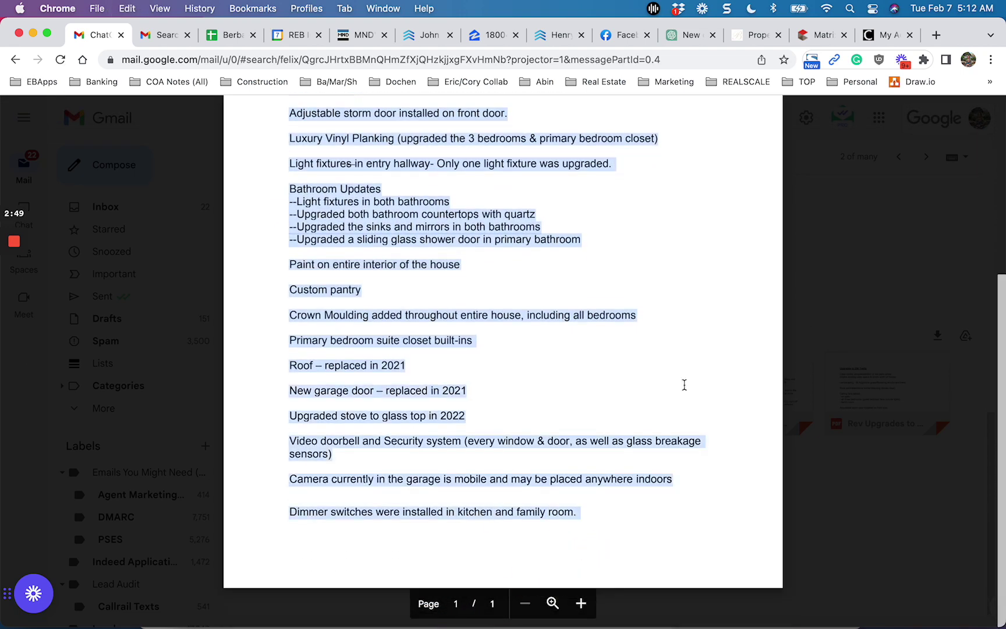
pyautogui.click(678, 33)
pyautogui.press('super+v')
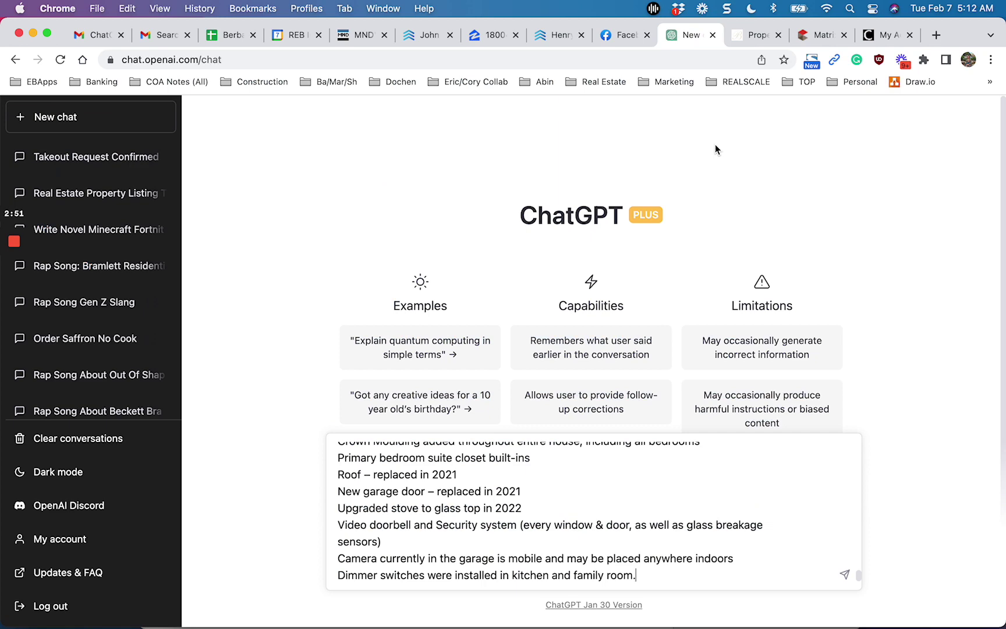
# Generate the Leander listing, then request more efficient language with more details.
pyautogui.press('Return')
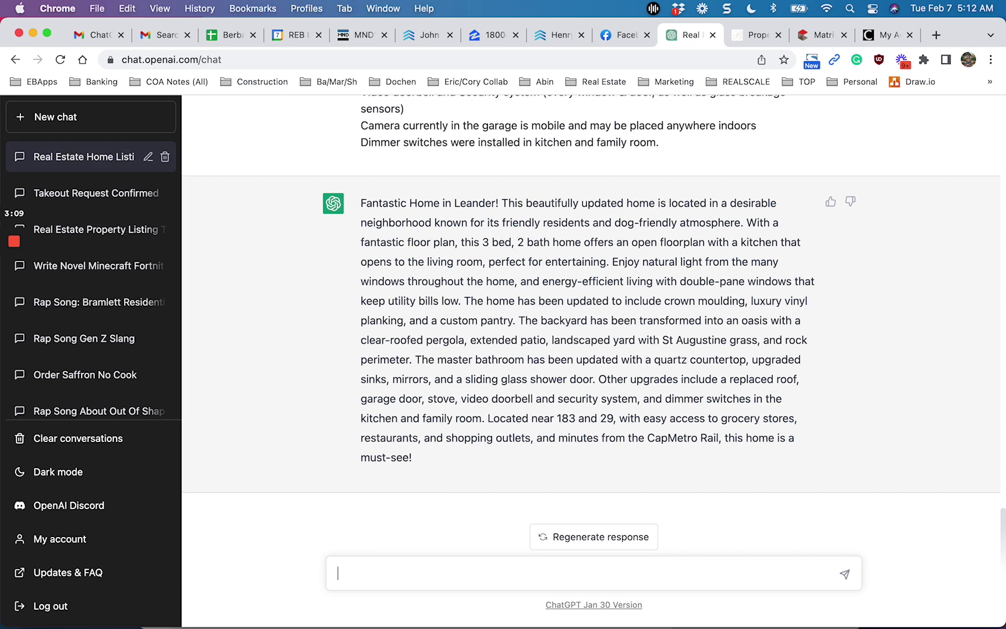
pyautogui.write('Can you be more effi')
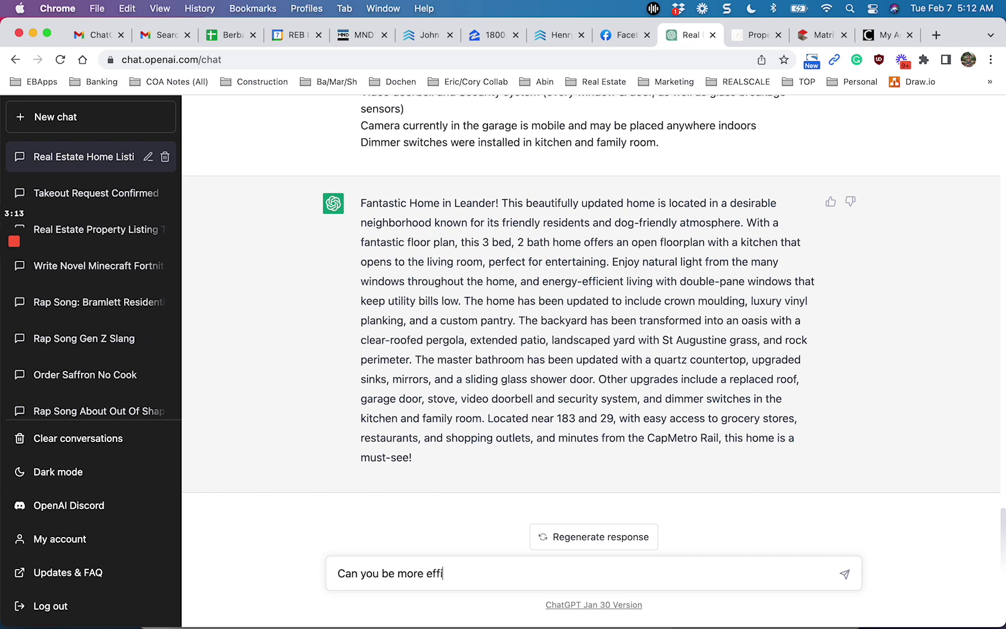
pyautogui.write('cient with language and ')
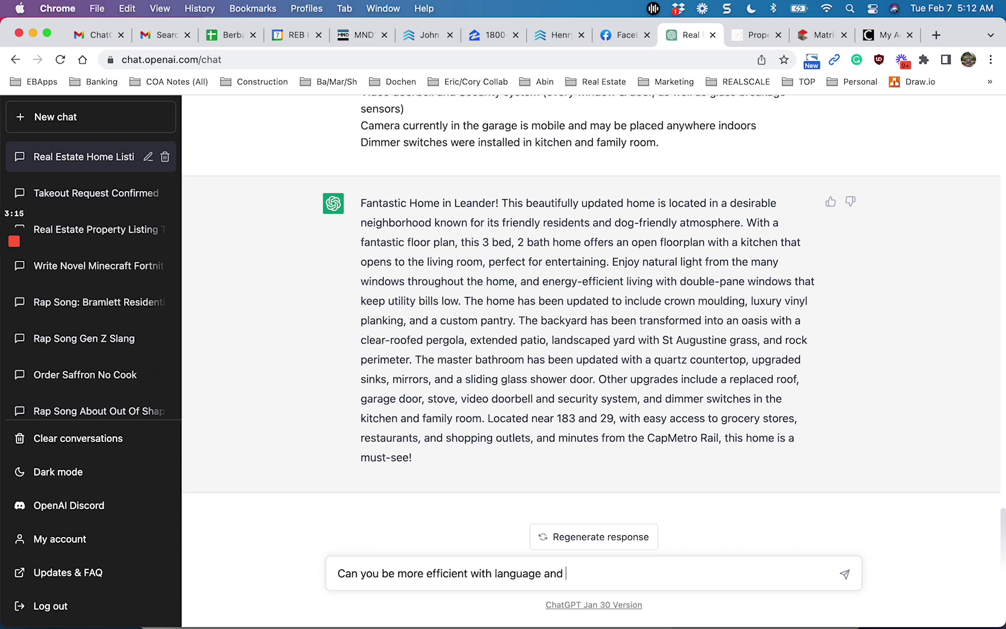
pyautogui.write('include more details')
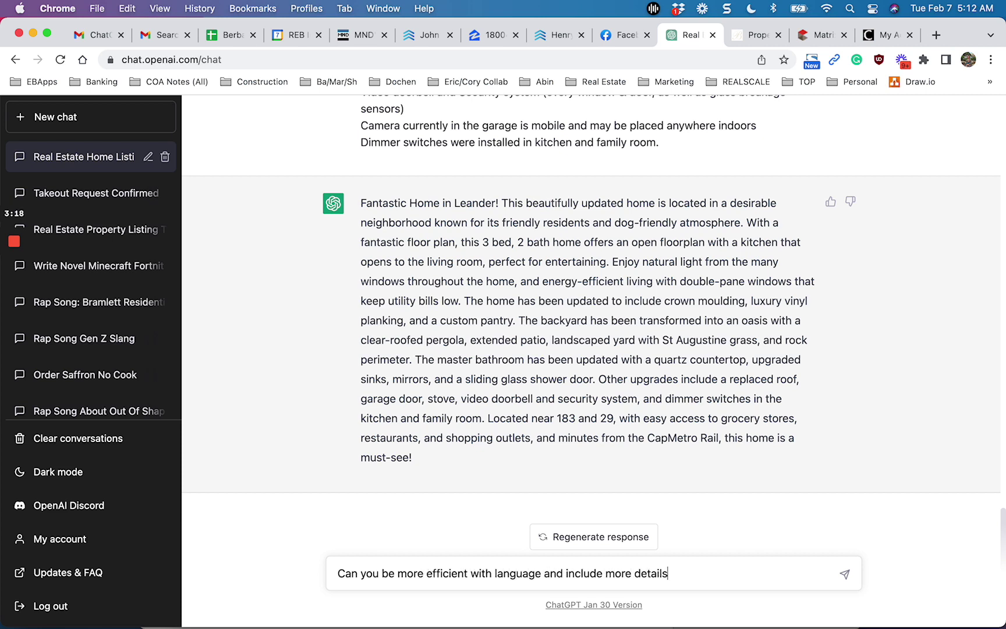
pyautogui.press('Return')
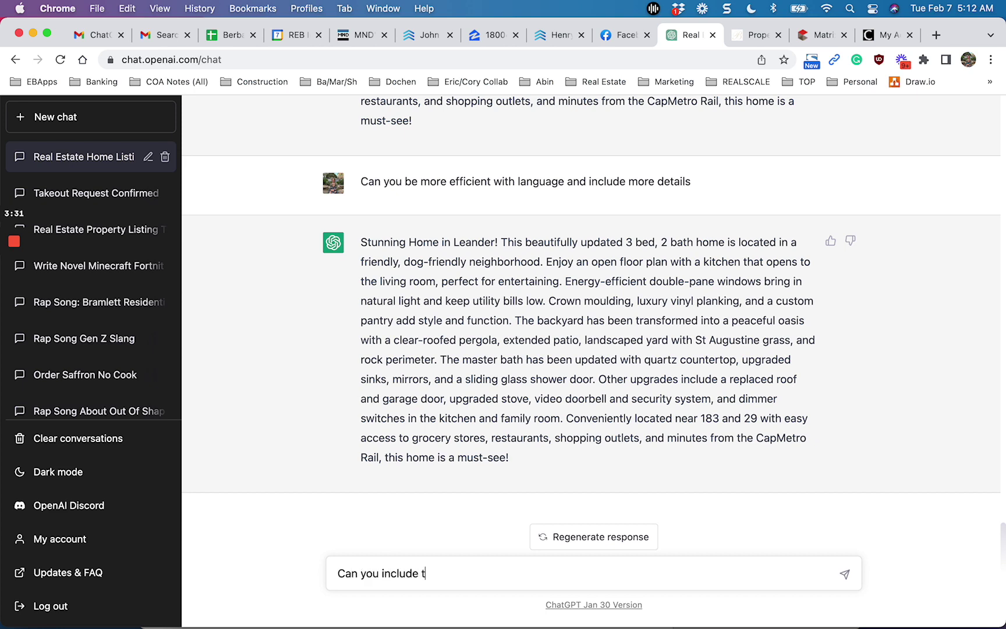
# Ask ChatGPT to mention the schools and that they're exceptional.
pyautogui.write("about the schools and that they'r")
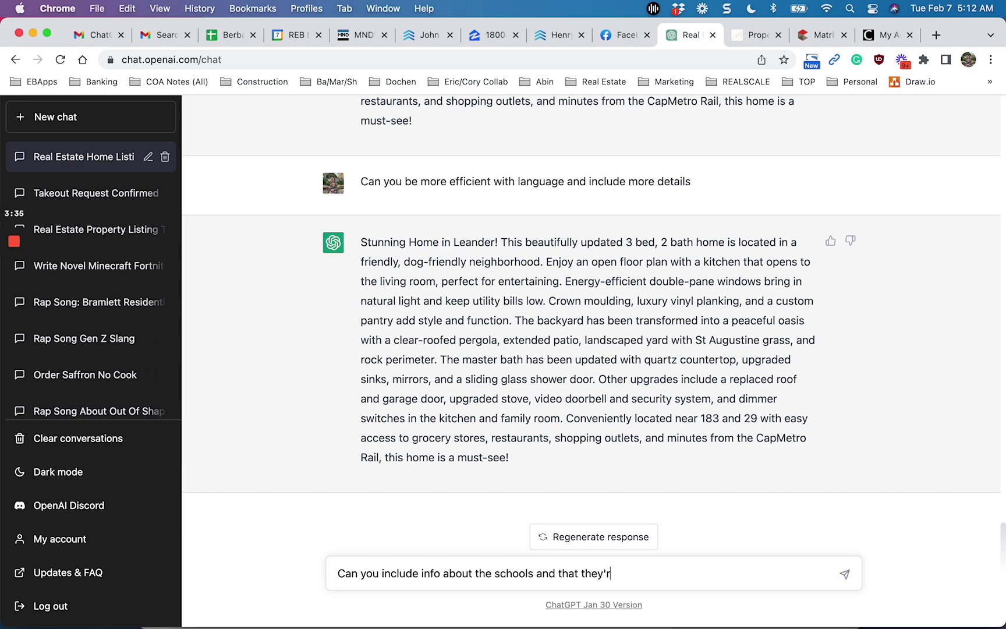
pyautogui.write('e exceptional')
pyautogui.press('Return')
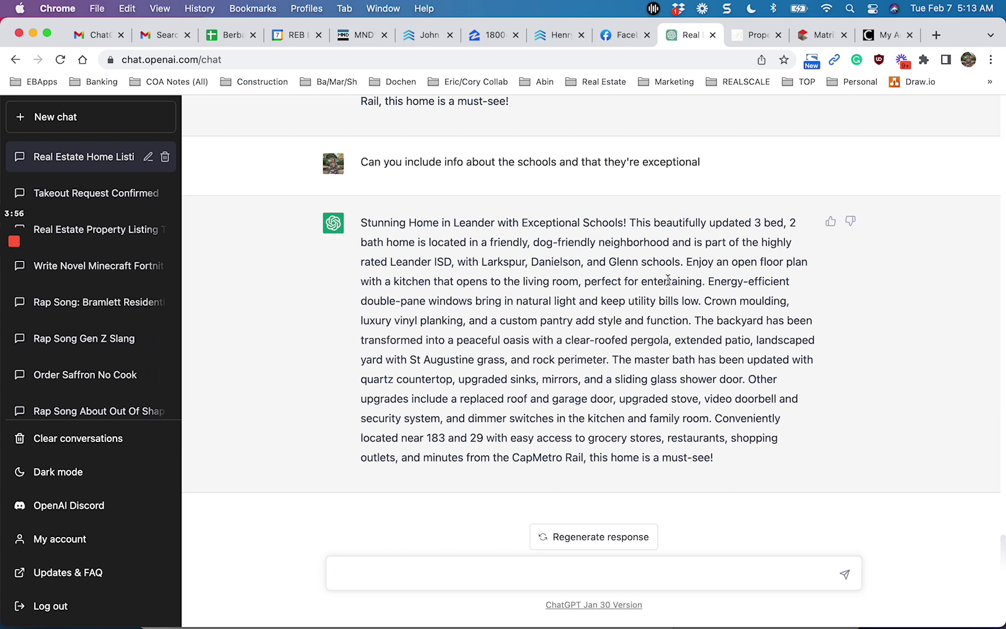
# Ask ChatGPT to expand the listing description to 5000 characters.
pyautogui.write('Can you expand to 5000 character')
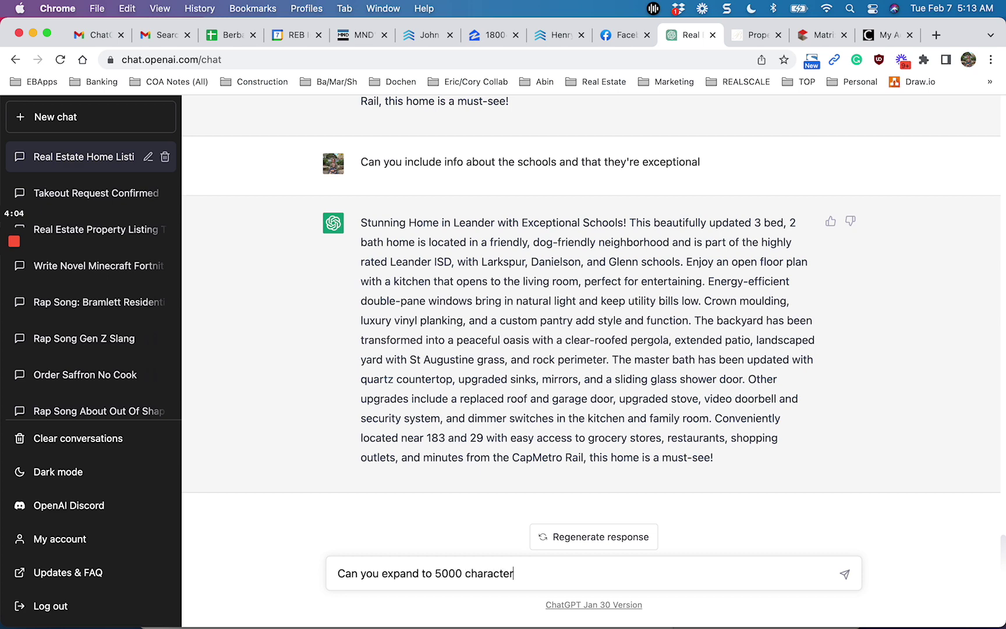
pyautogui.write('s')
pyautogui.press('Return')
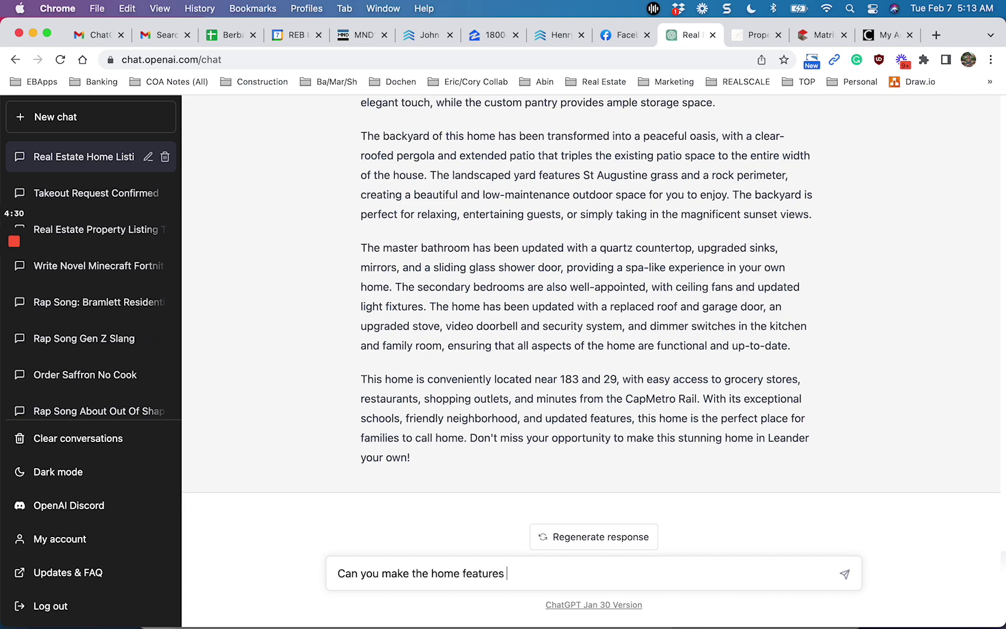
# Request the home features as bullets, then begin asking to limit the bullet count.
pyautogui.press('Return')
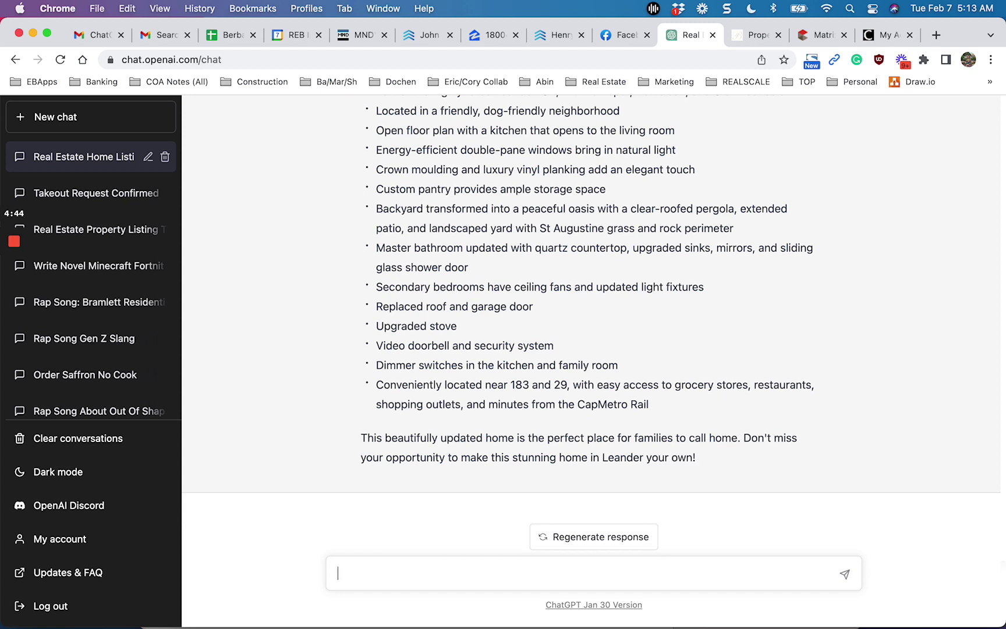
pyautogui.write('you limit the bullets to 5 total and')
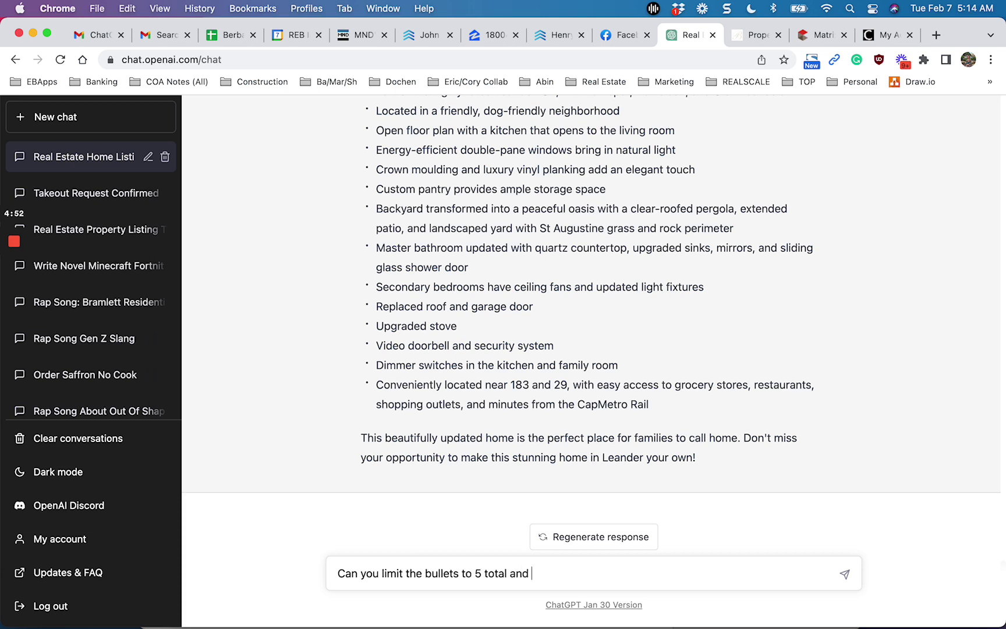
pyautogui.write(' copy for the rest')
# Send the request to limit the listing to five bullets and write prose for the remaining features.
pyautogui.press('Return')
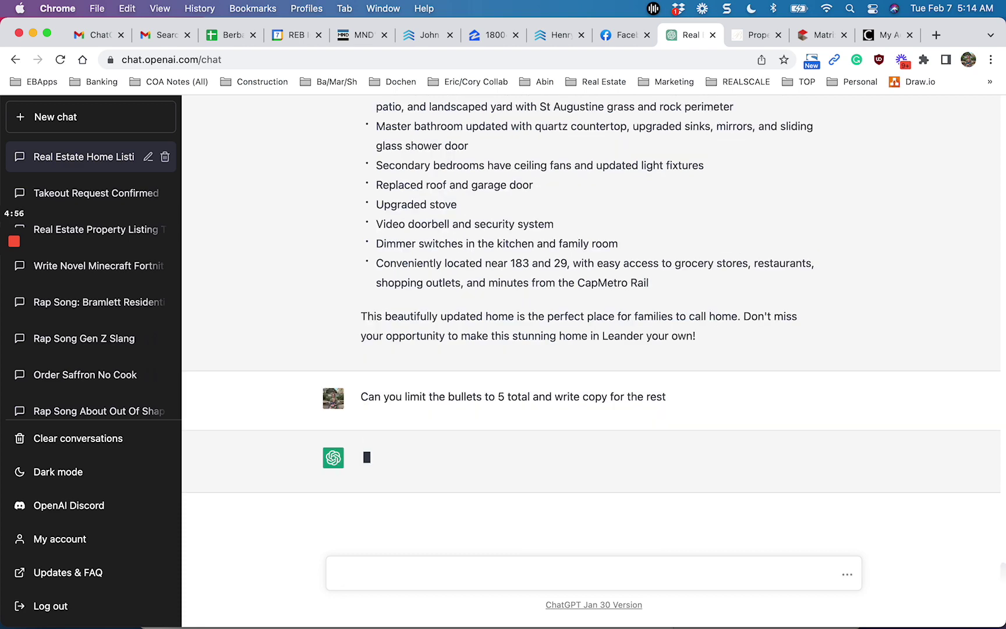